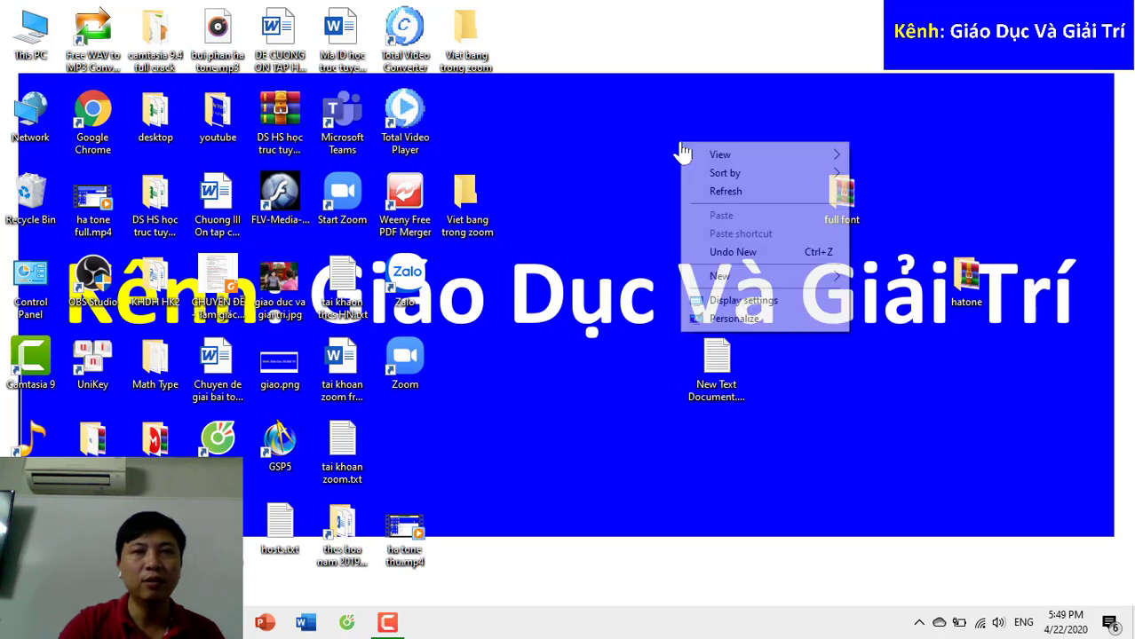
# - Refresh the desktop several times from its context menu
pyautogui.click(689, 189)
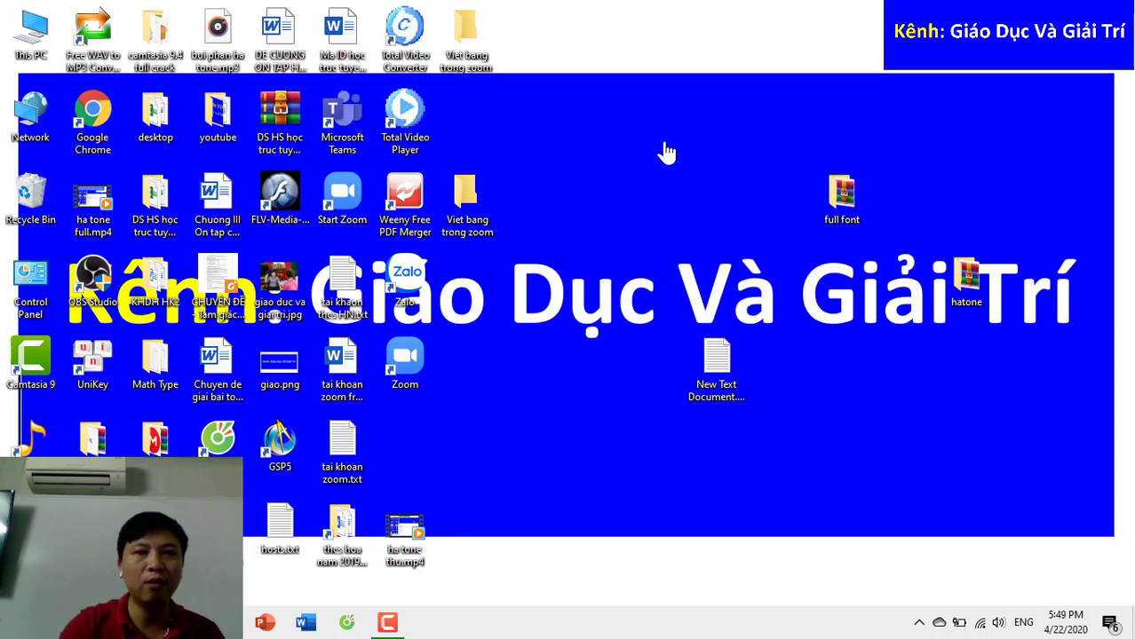
pyautogui.rightClick(657, 133)
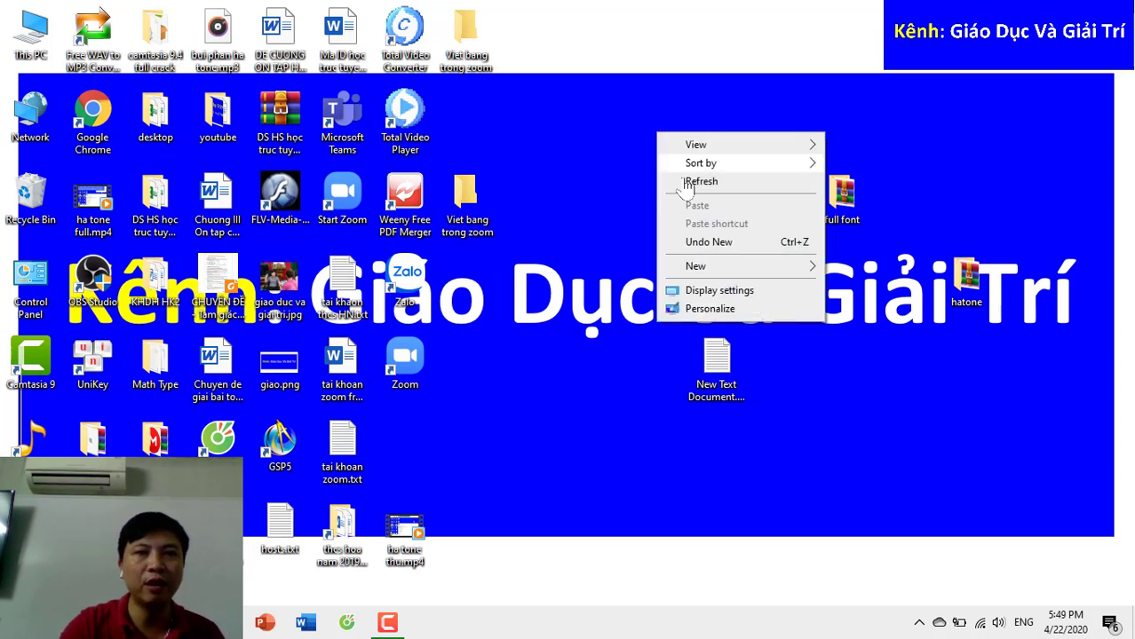
pyautogui.click(687, 182)
pyautogui.rightClick(644, 110)
pyautogui.click(679, 158)
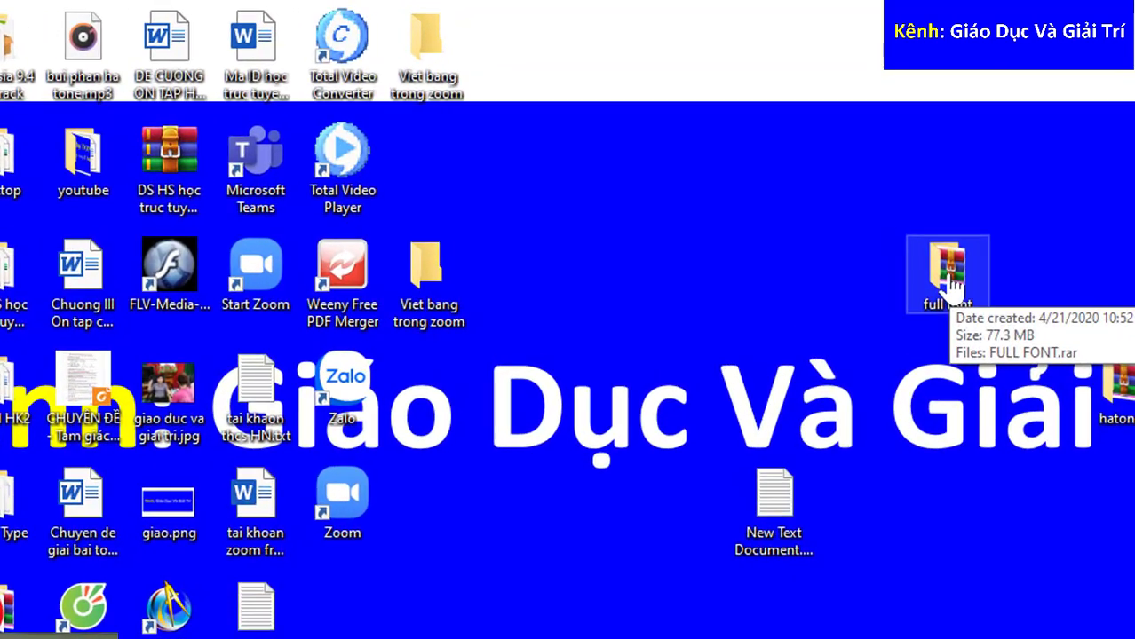
# - In the full font folder, extract FULL FONT.rar here, entering the archive password
pyautogui.doubleClick(950, 279)
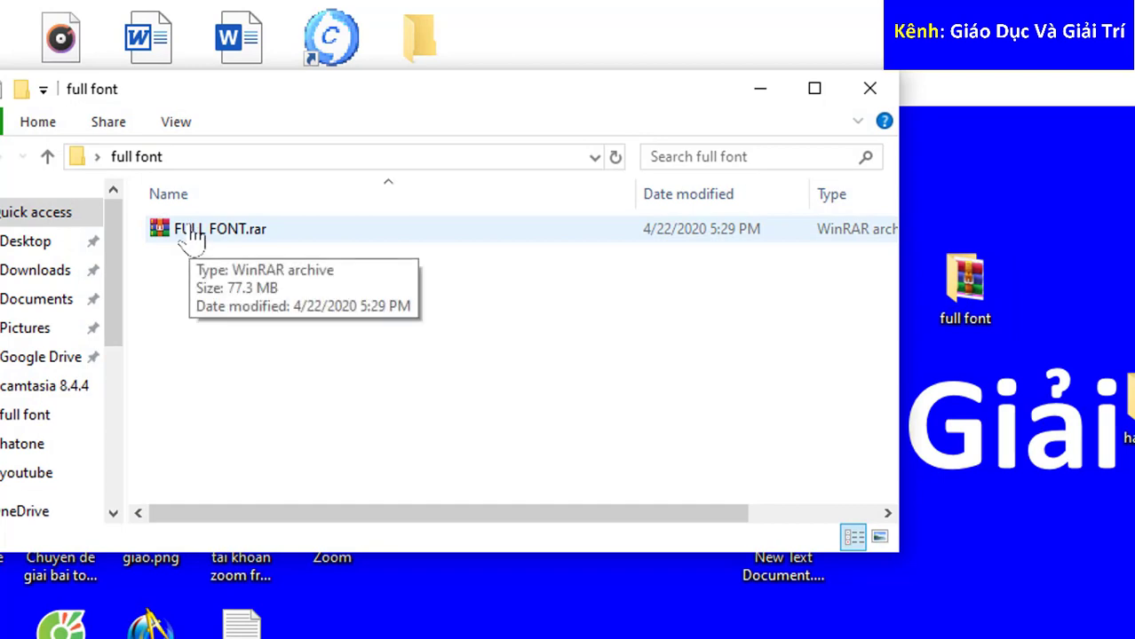
pyautogui.rightClick(188, 229)
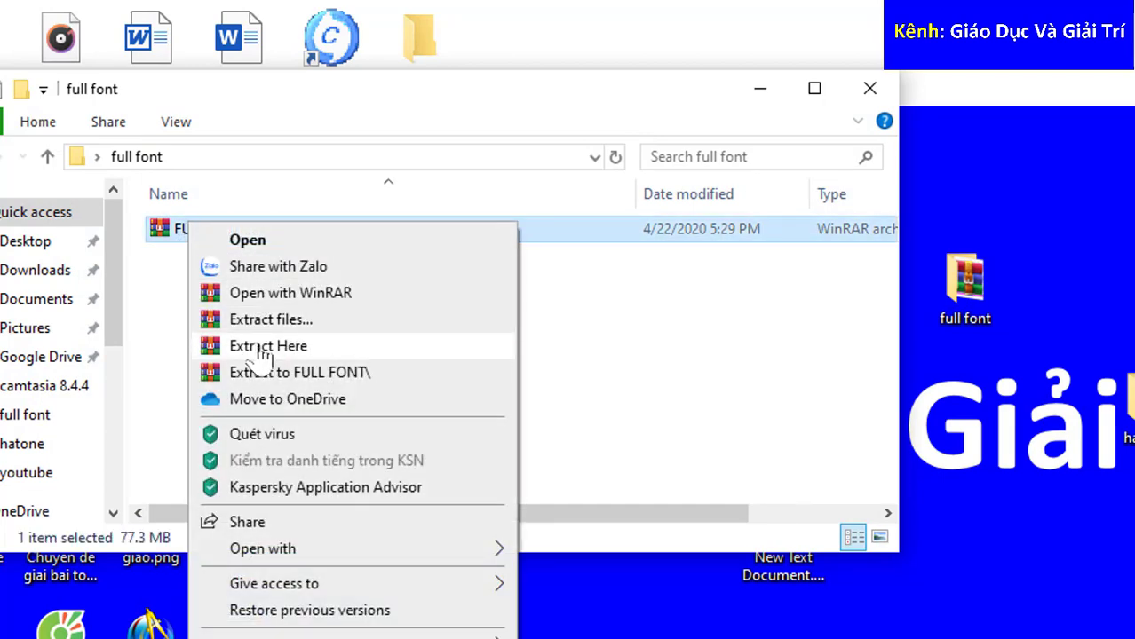
pyautogui.click(293, 348)
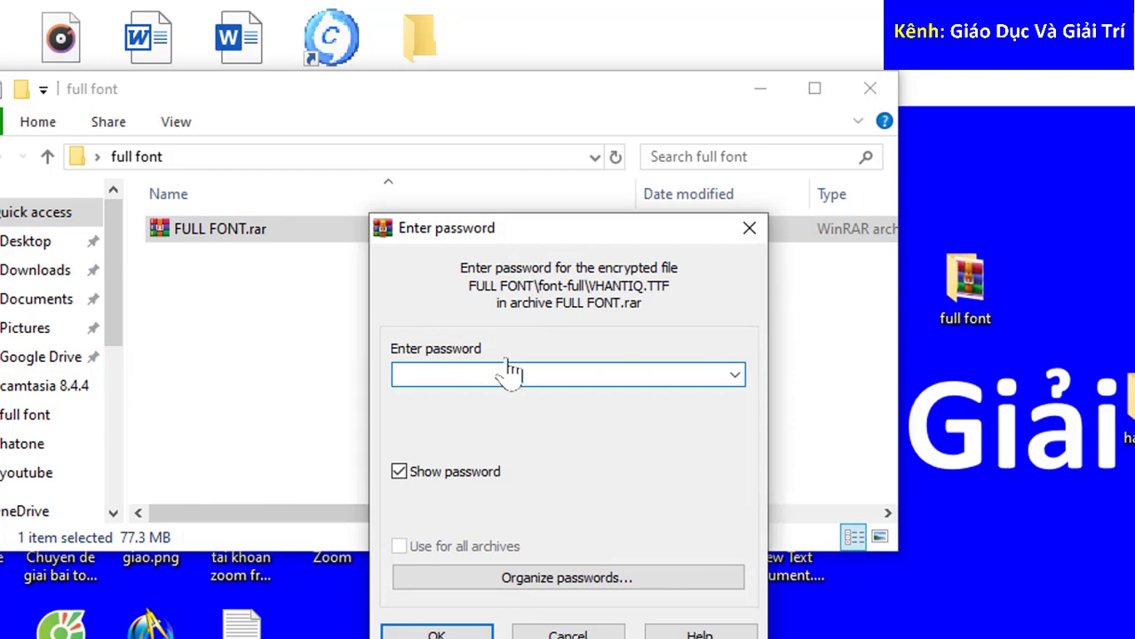
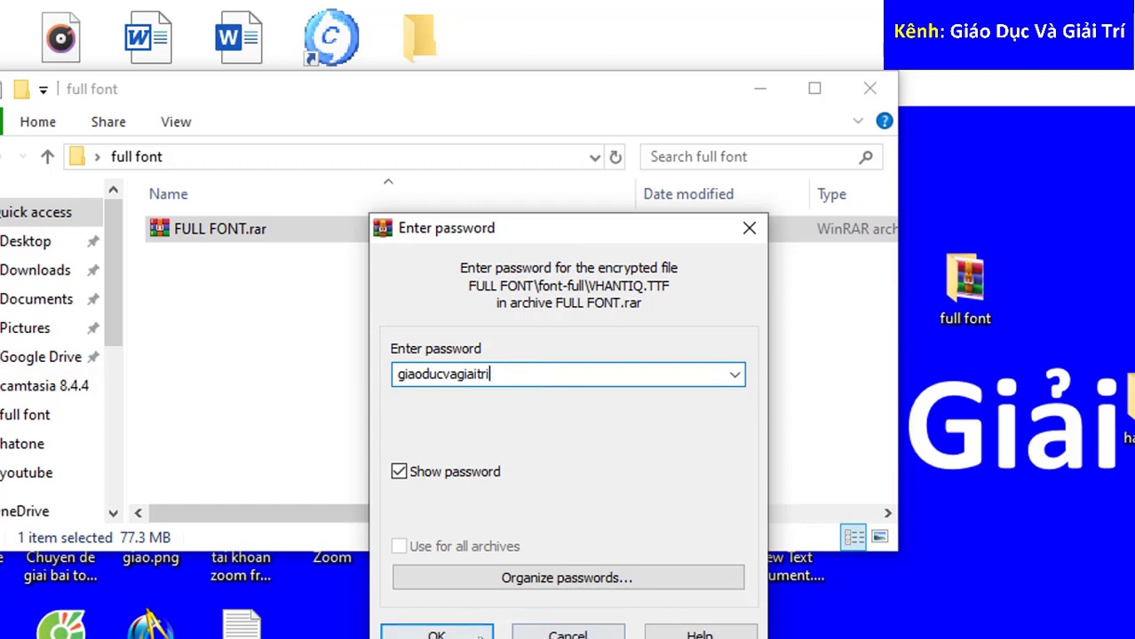
pyautogui.click(436, 633)
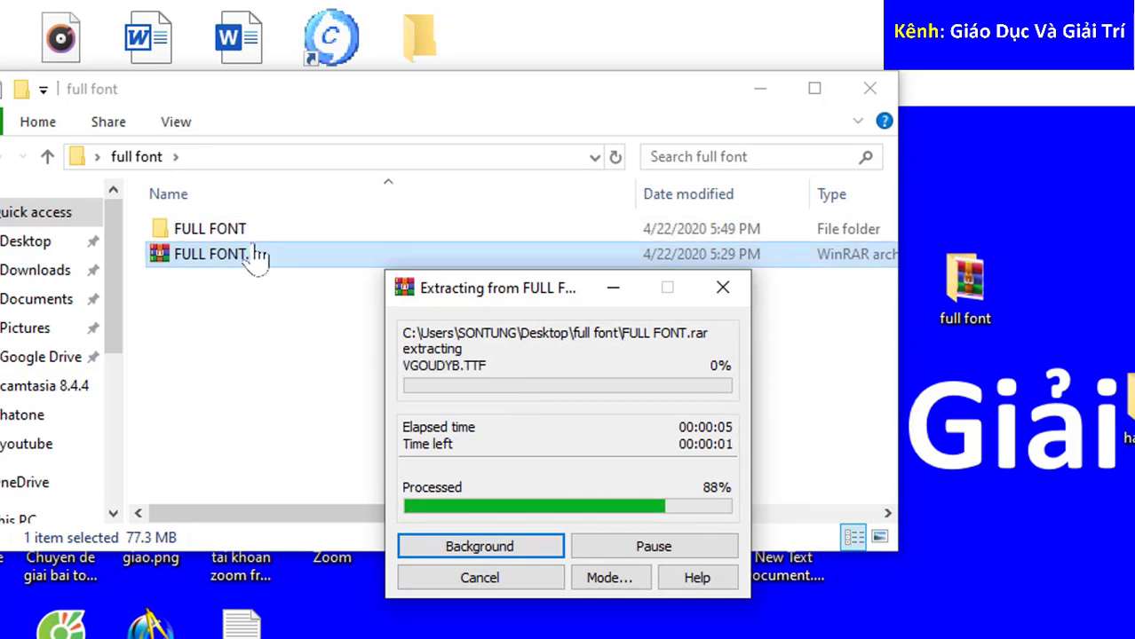
# - Open FULL FONT, then FONT_TIENGVIET_FULL, and select all 1,497 font files
pyautogui.doubleClick(254, 232)
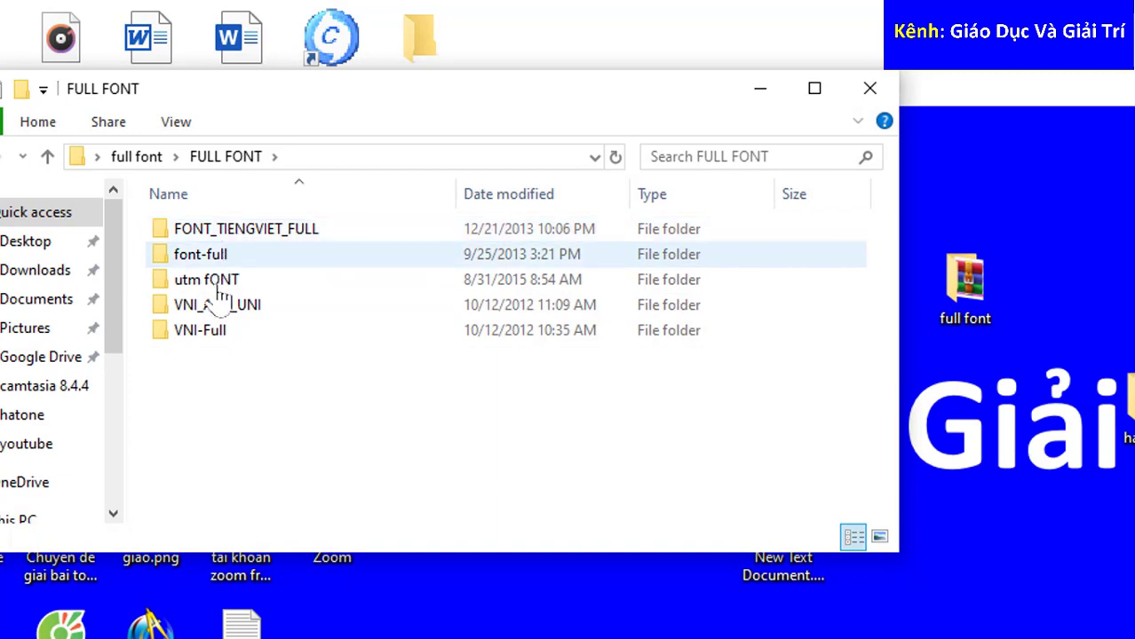
pyautogui.doubleClick(251, 224)
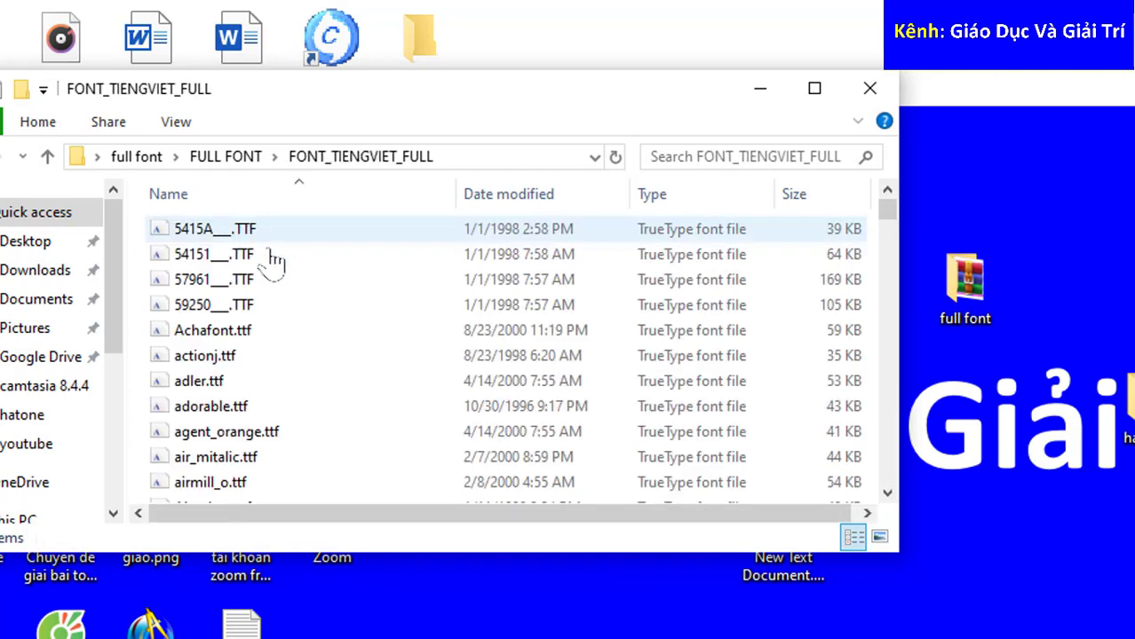
pyautogui.click(291, 311)
pyautogui.hotkey('ctrl', 'a')
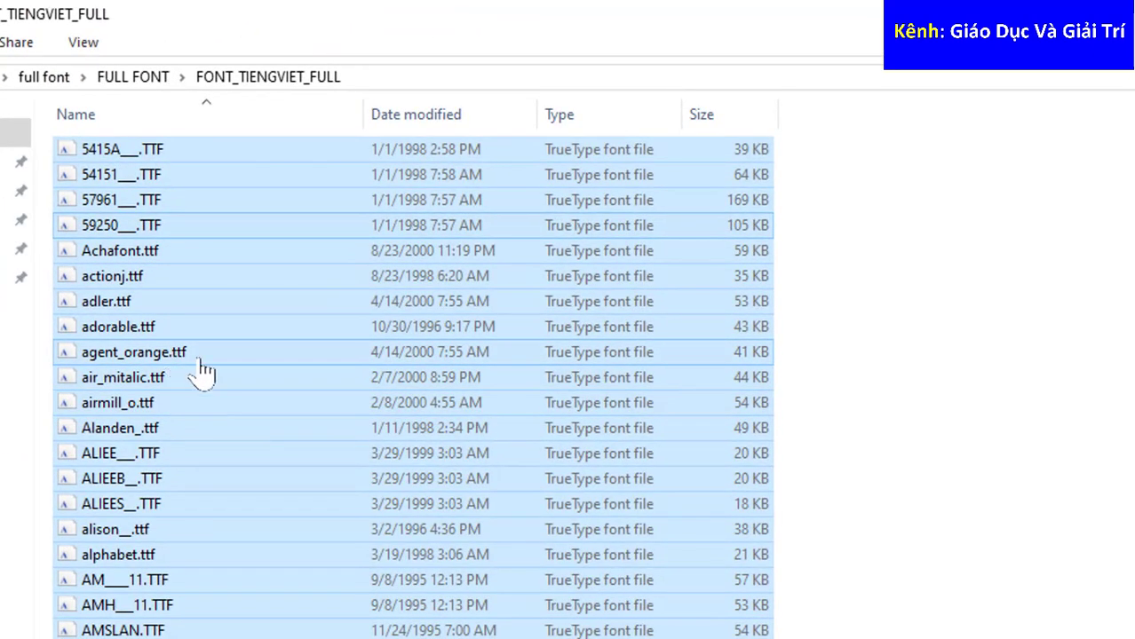
# - Install the selected fonts for all users, replacing all duplicates and suppressing invalid-font errors
pyautogui.rightClick(163, 362)
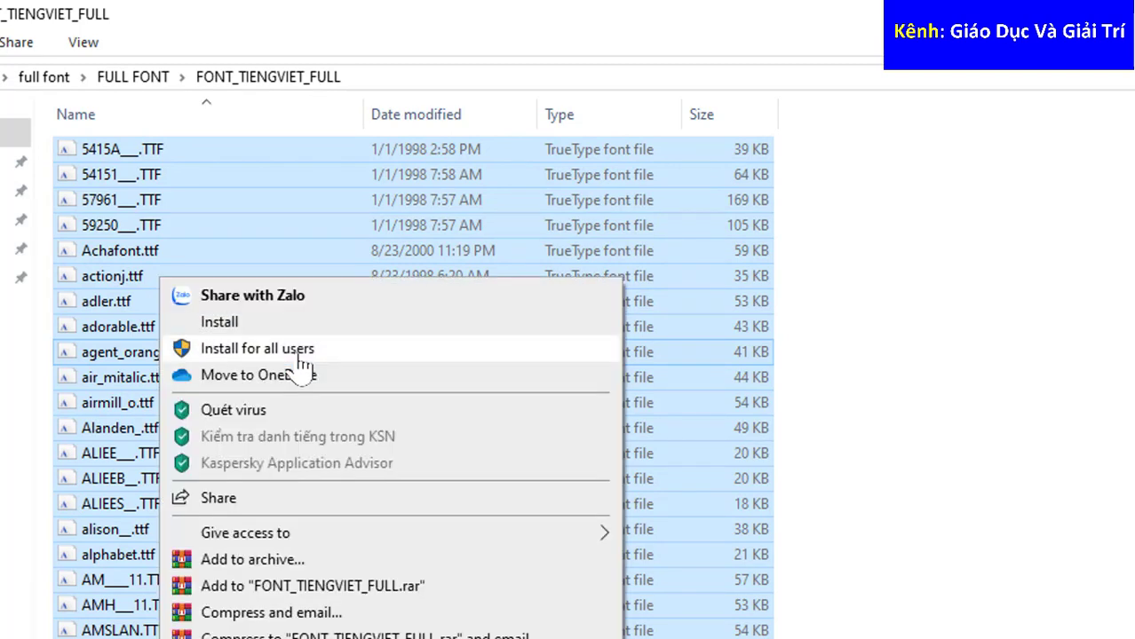
pyautogui.click(299, 356)
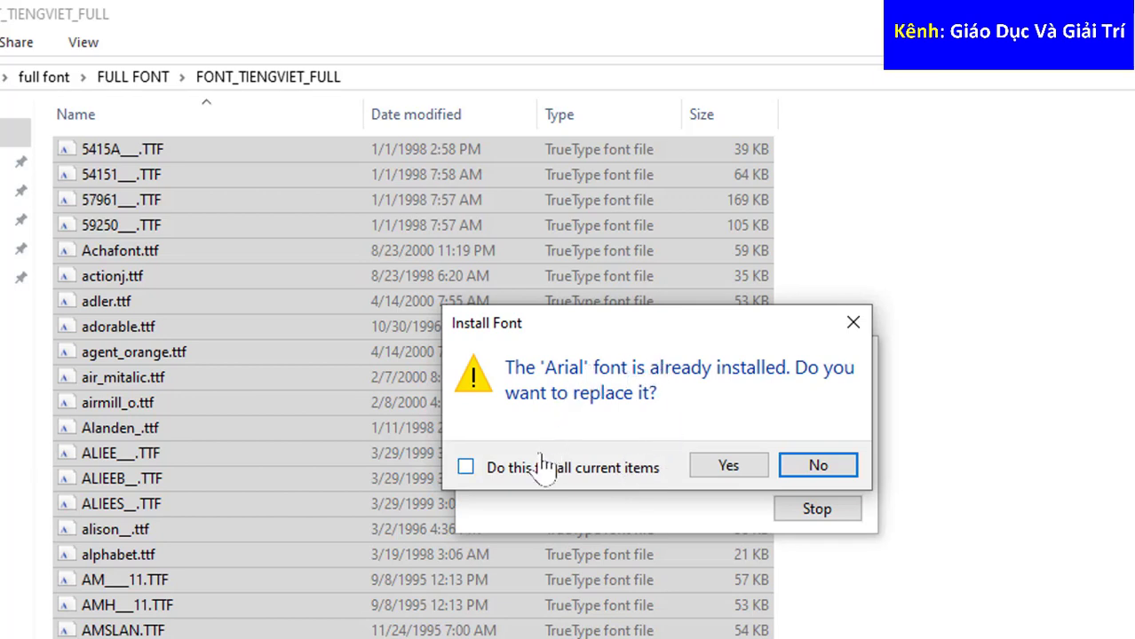
pyautogui.click(511, 474)
pyautogui.click(719, 474)
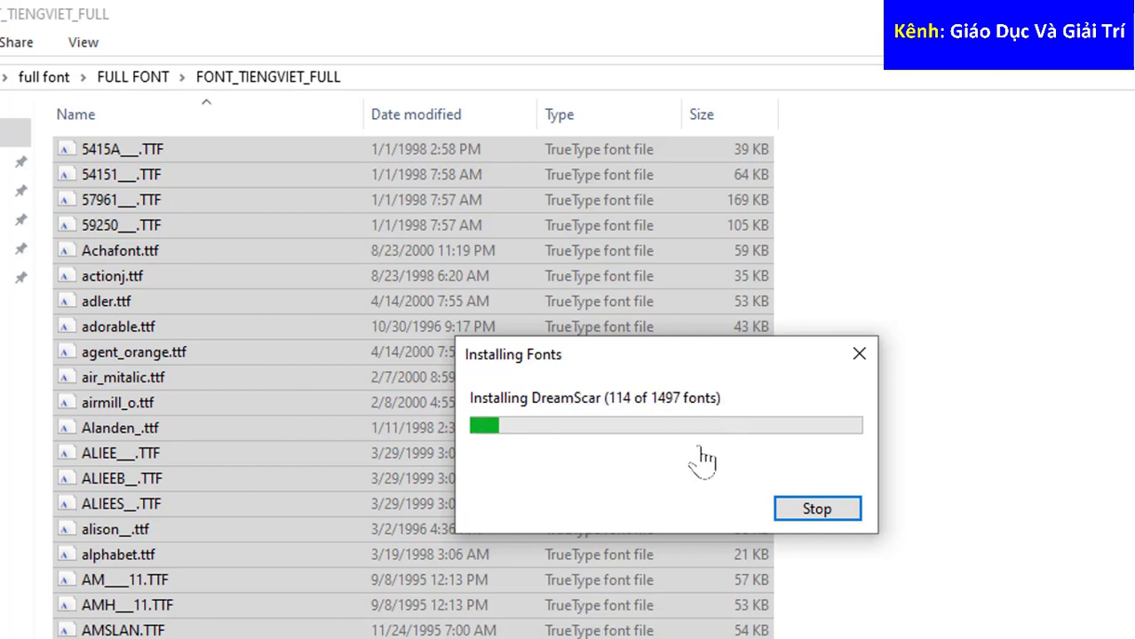
pyautogui.click(541, 479)
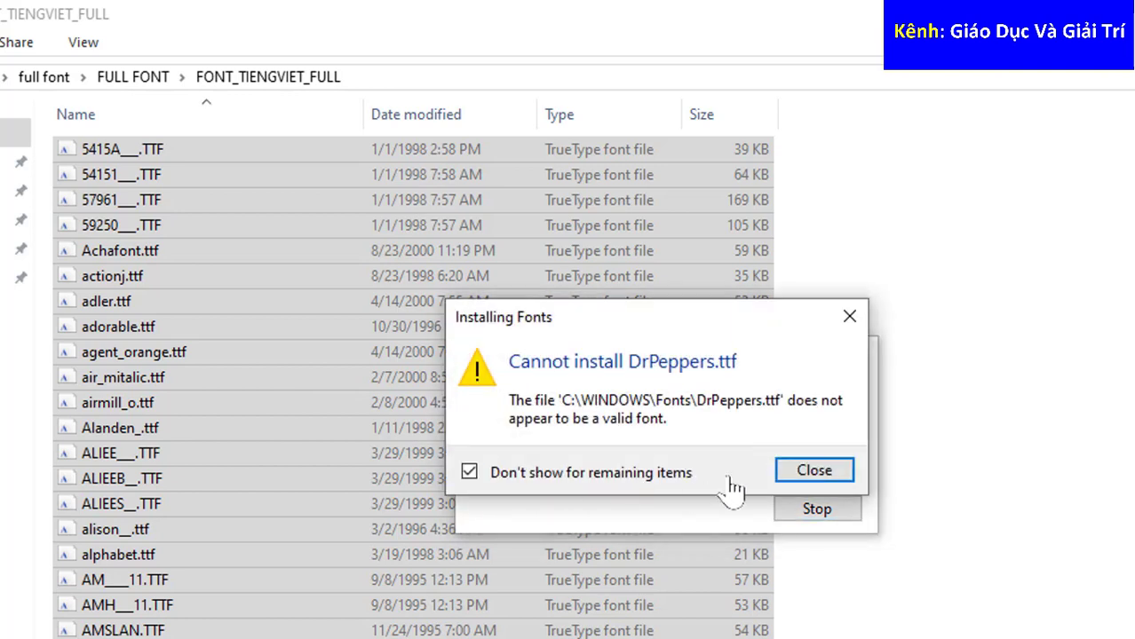
pyautogui.click(793, 472)
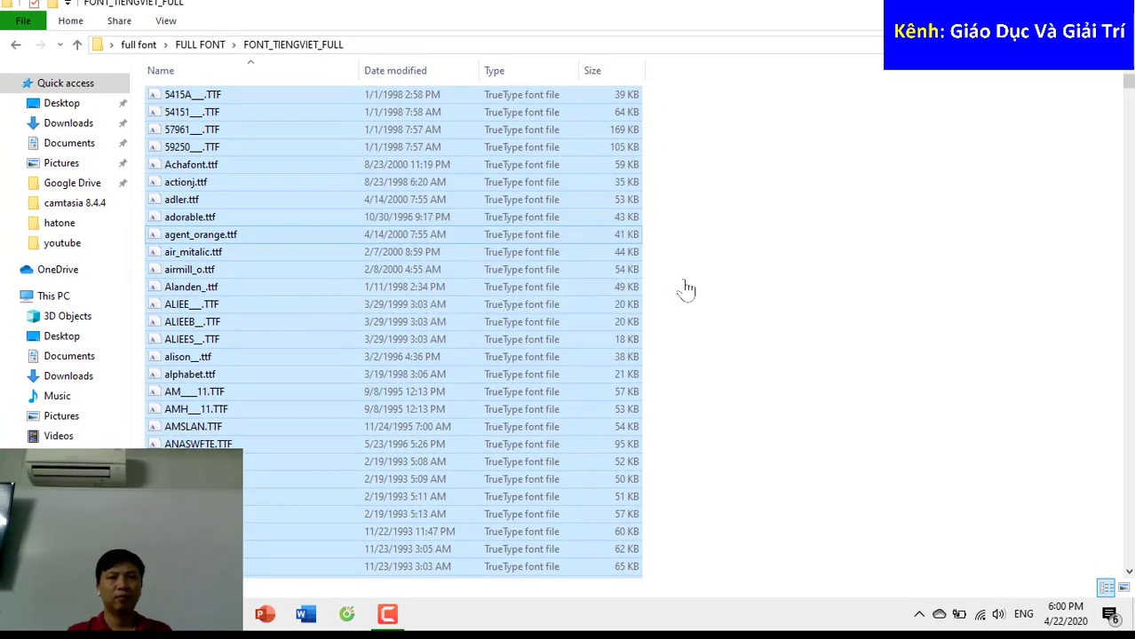
# - Go back to FULL FONT, open the font-full folder and select all its font files
pyautogui.click(686, 289)
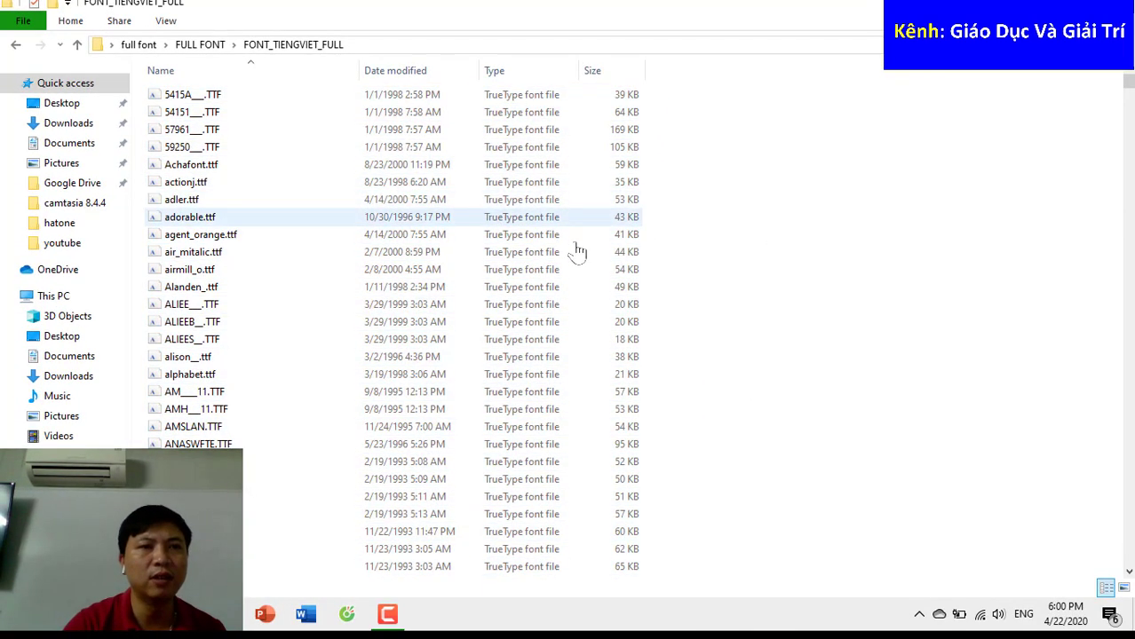
pyautogui.click(13, 50)
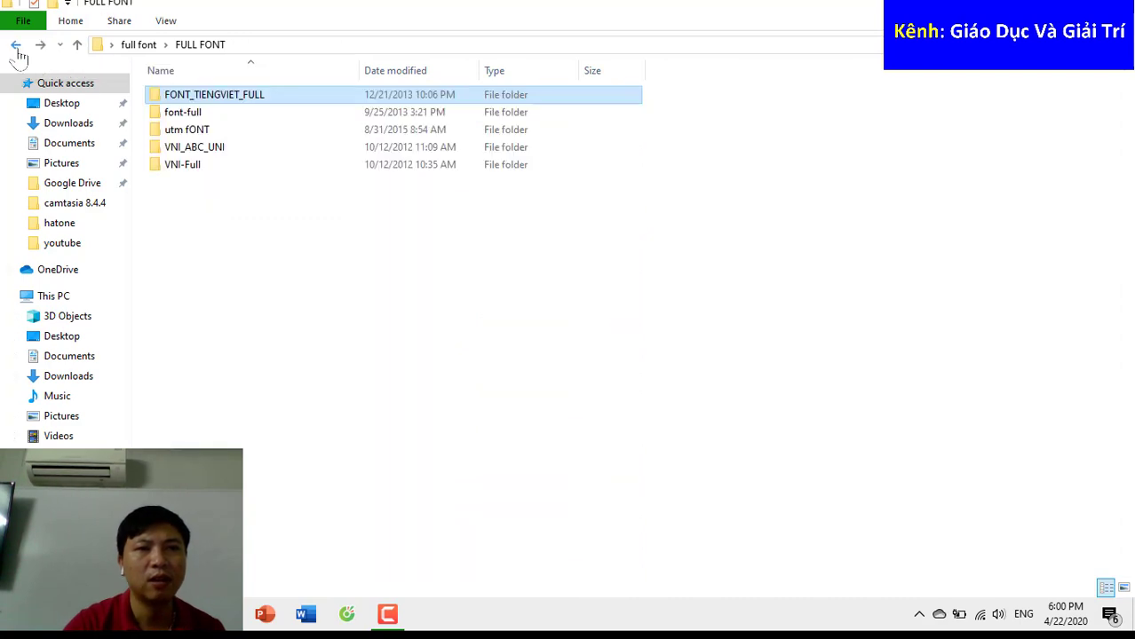
pyautogui.doubleClick(236, 115)
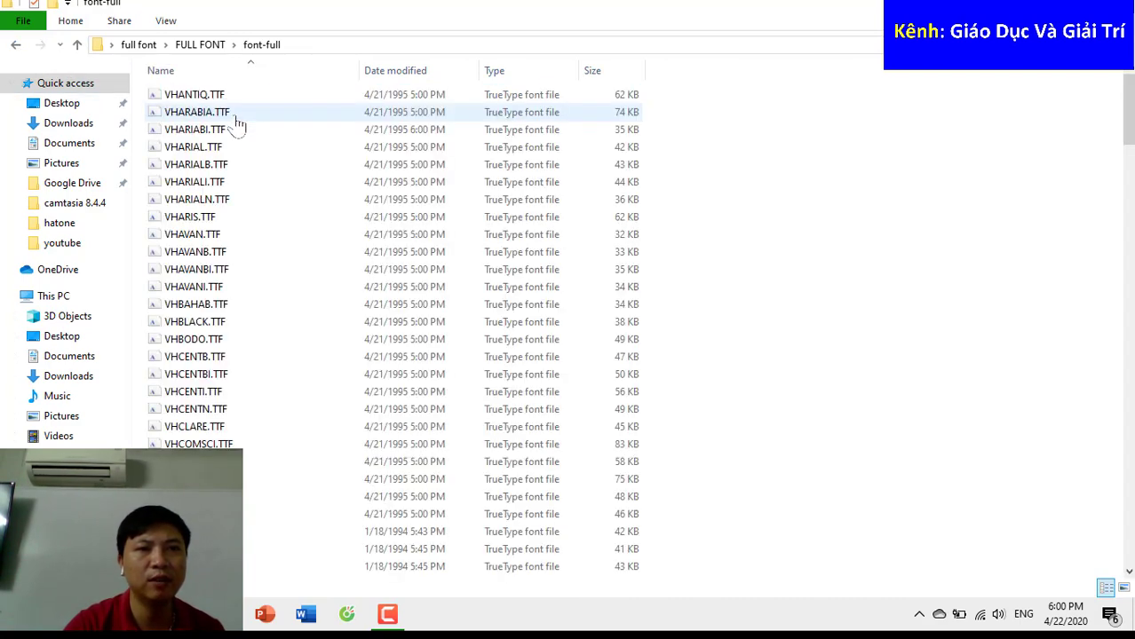
pyautogui.click(15, 44)
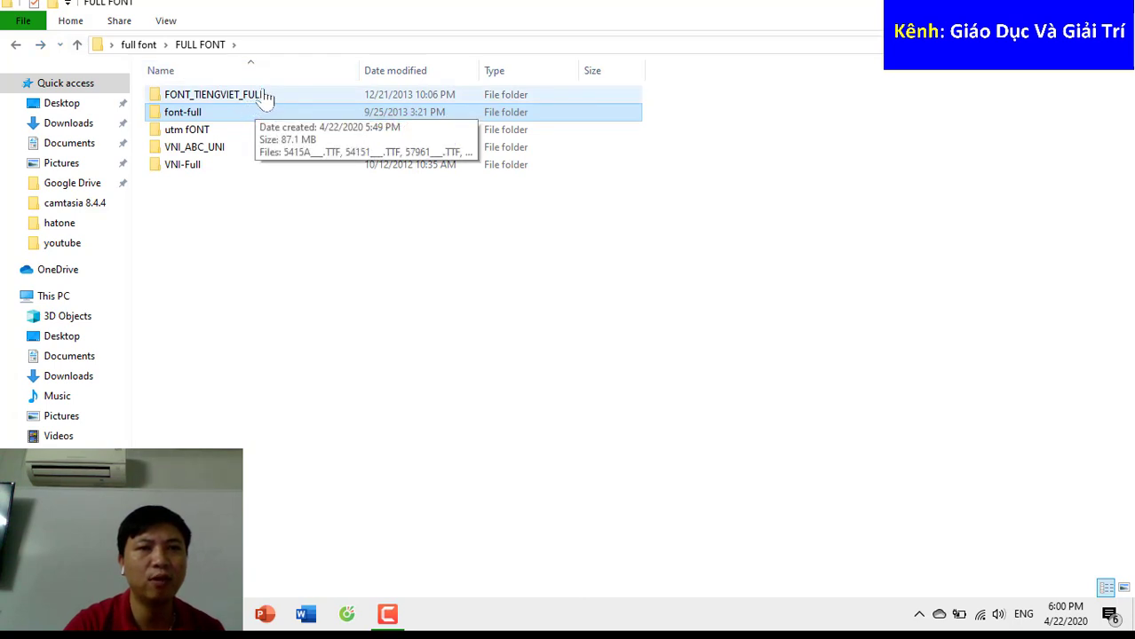
pyautogui.click(266, 95)
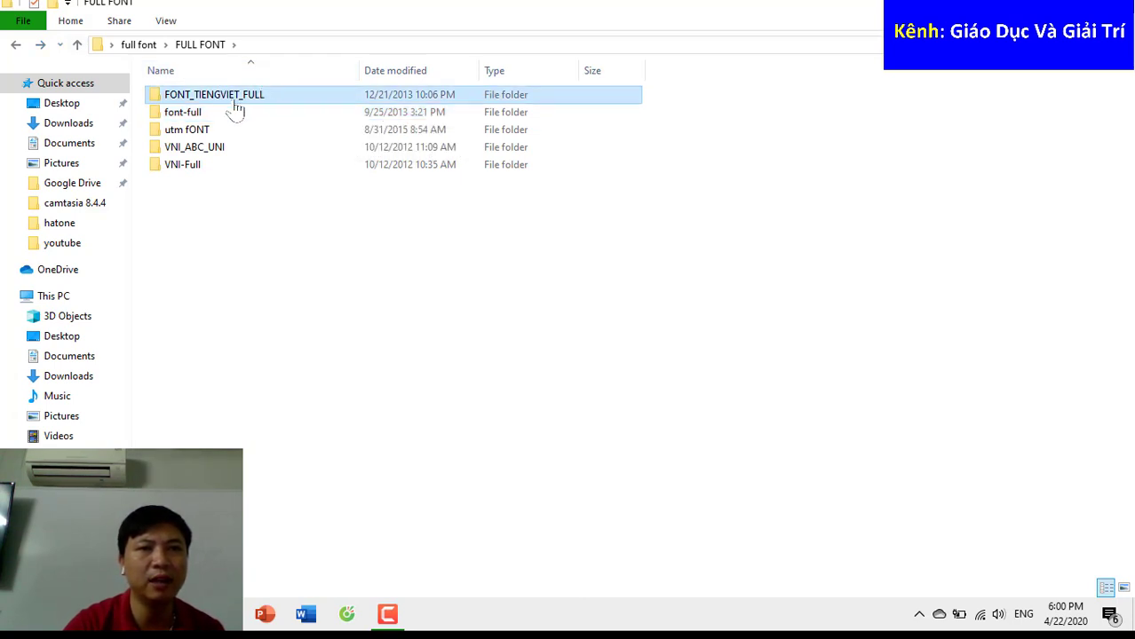
pyautogui.doubleClick(225, 116)
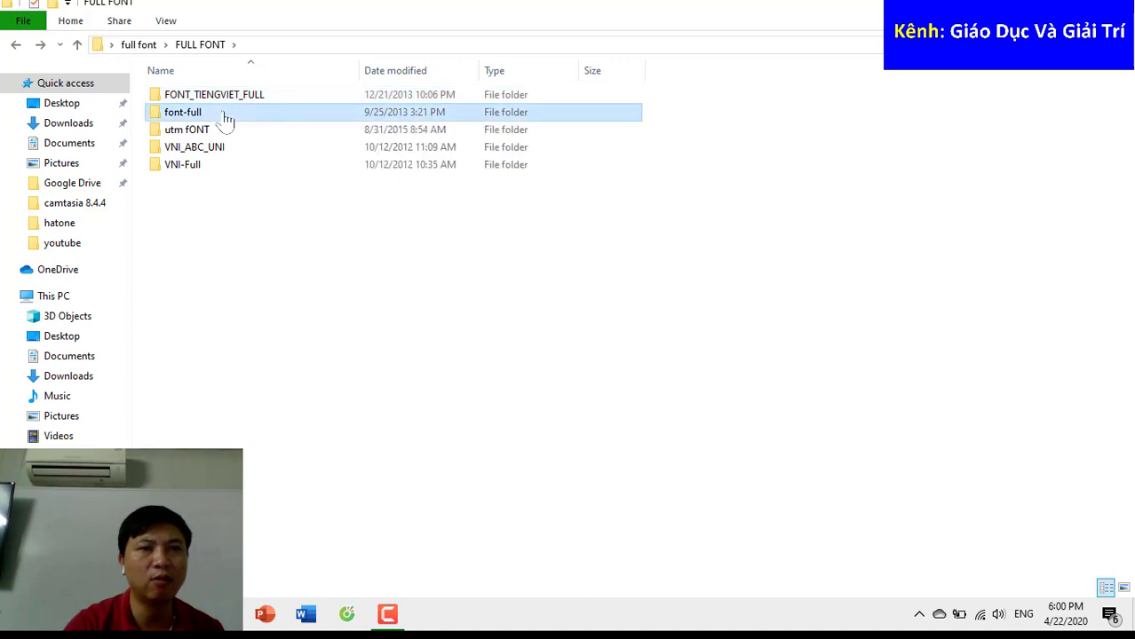
pyautogui.hotkey('ctrl', 'a')
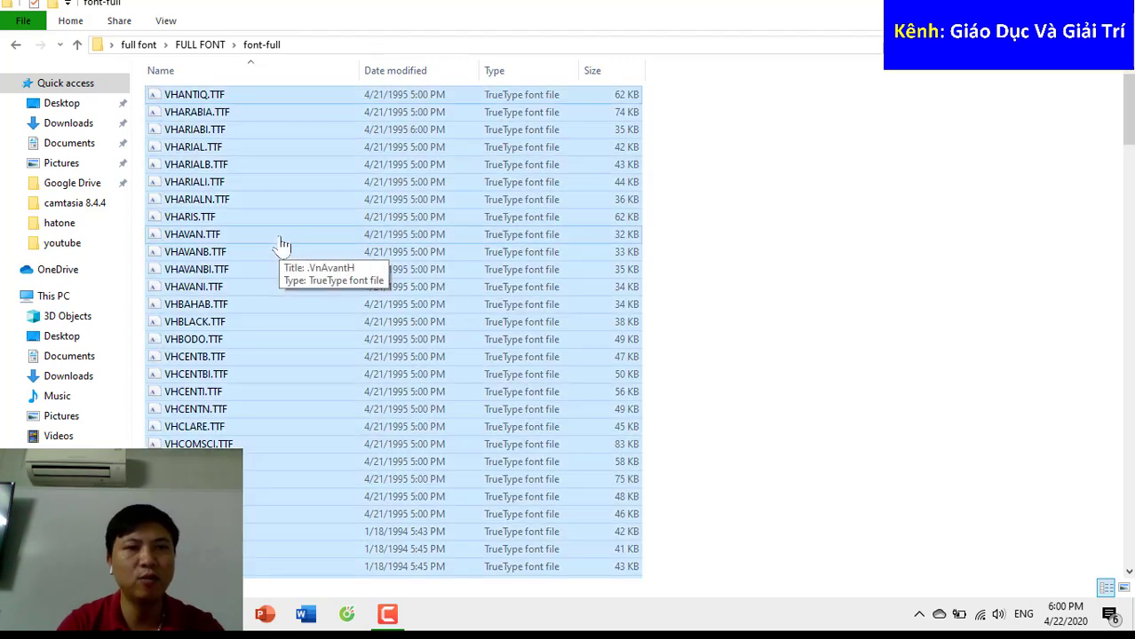
# - Install the 196 selected font-full fonts, replacing every already-installed duplicate
pyautogui.rightClick(219, 171)
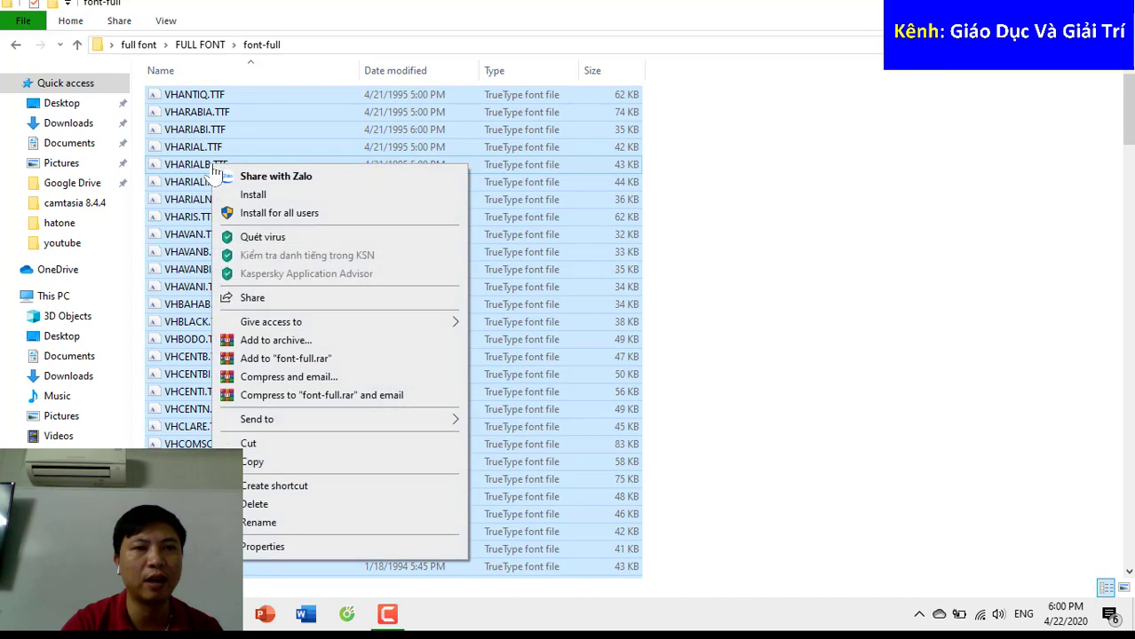
pyautogui.click(358, 198)
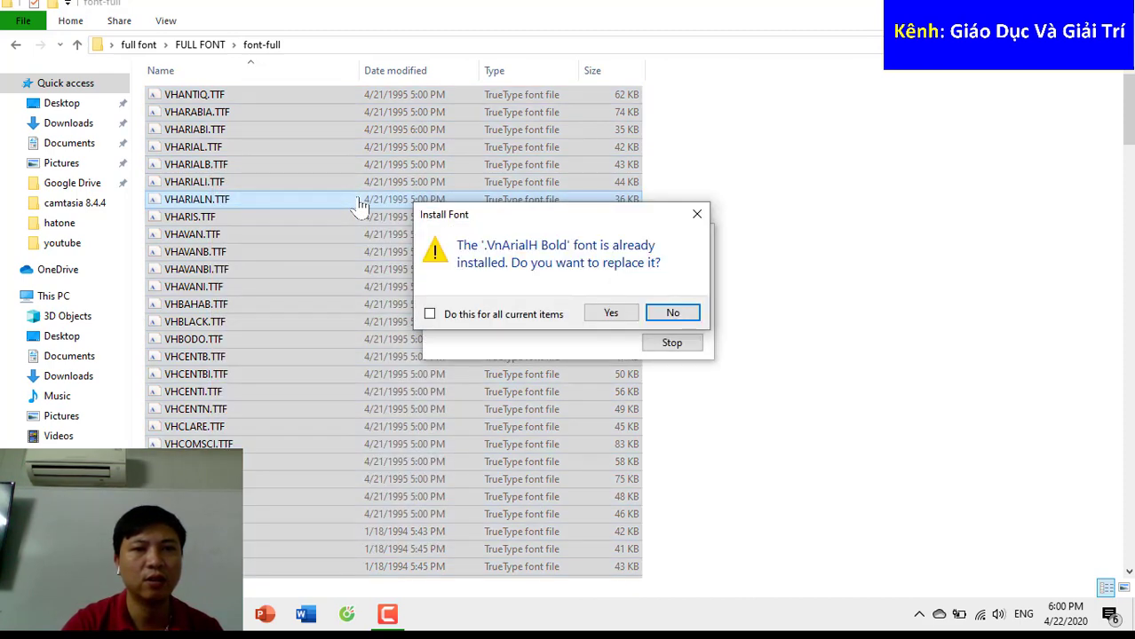
pyautogui.click(485, 316)
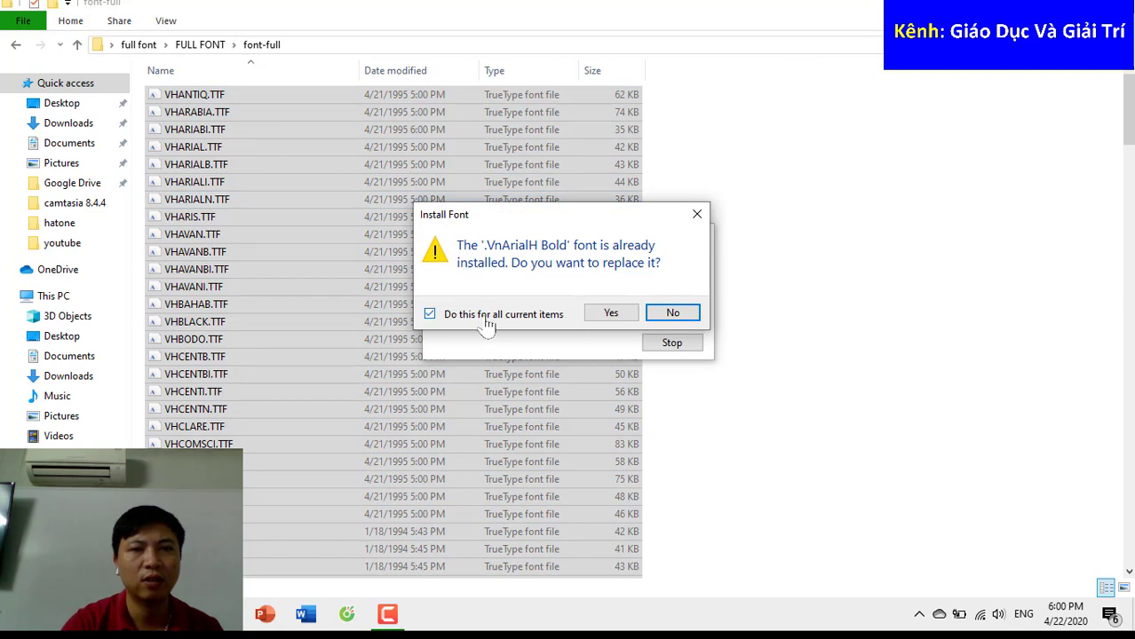
pyautogui.click(609, 315)
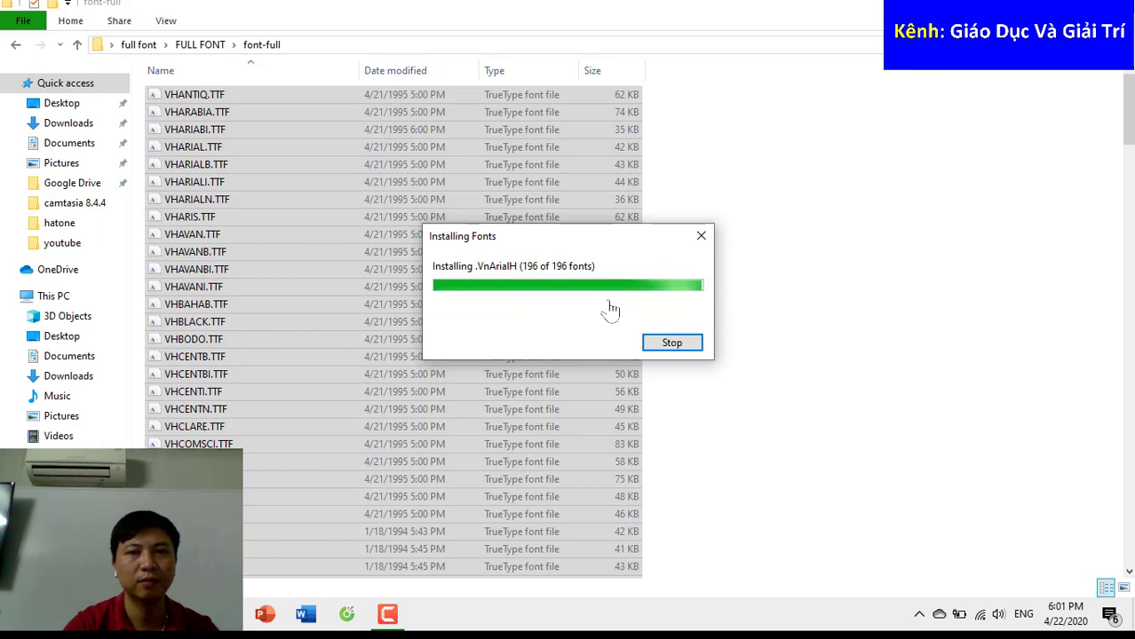
# - Return to FULL FONT and open the utm FONT folder
pyautogui.click(815, 295)
pyautogui.click(17, 45)
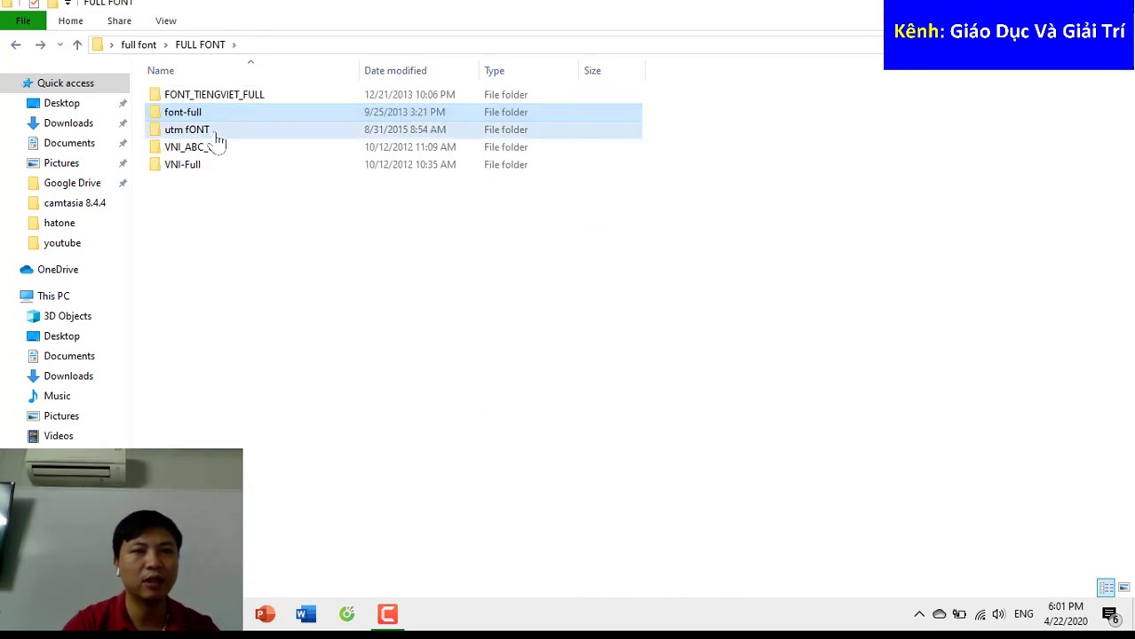
pyautogui.doubleClick(215, 130)
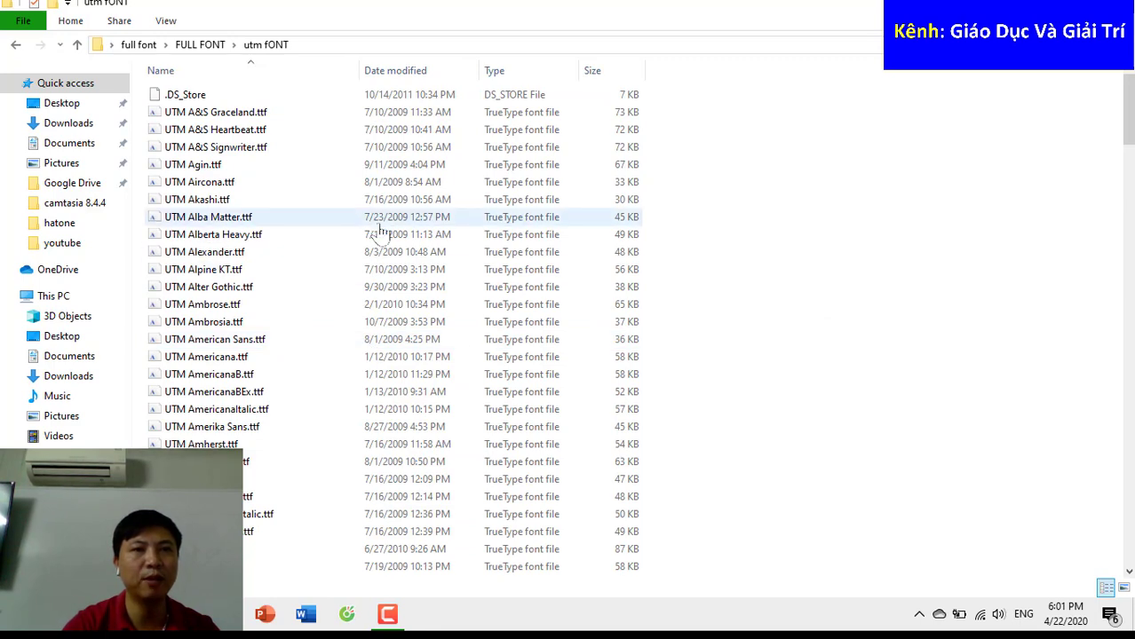